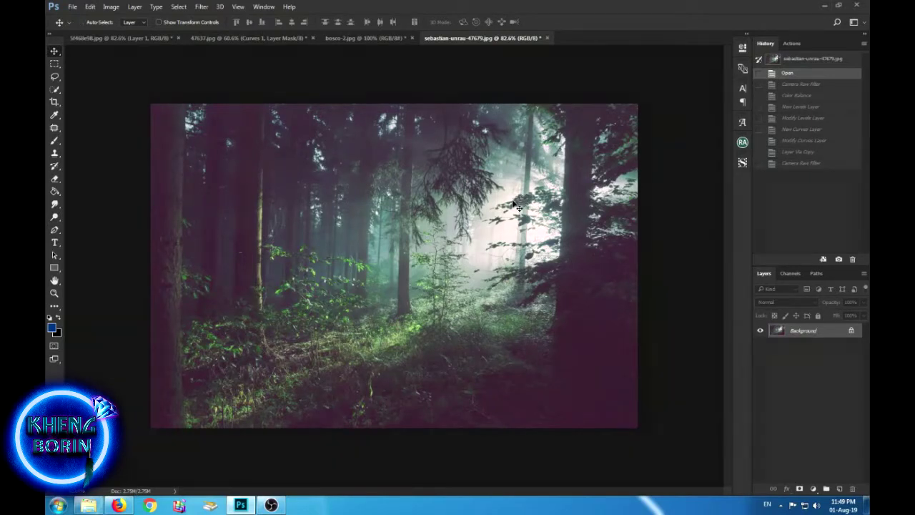
- Duplicate the forest photo's Background onto a new Layer 1
key(ctrl+j)
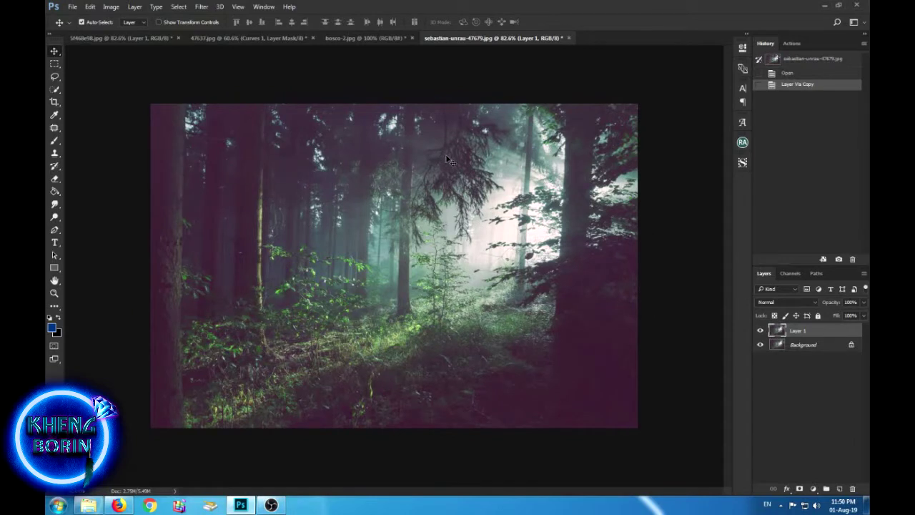
click(201, 7)
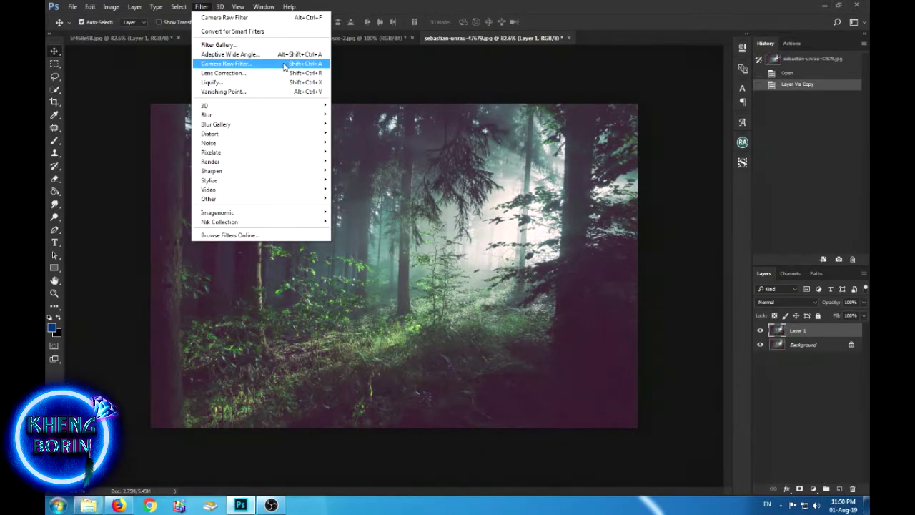
- In Camera Raw on Layer 1, set Tint -68, Temperature -39 and Exposure -0.40
click(284, 65)
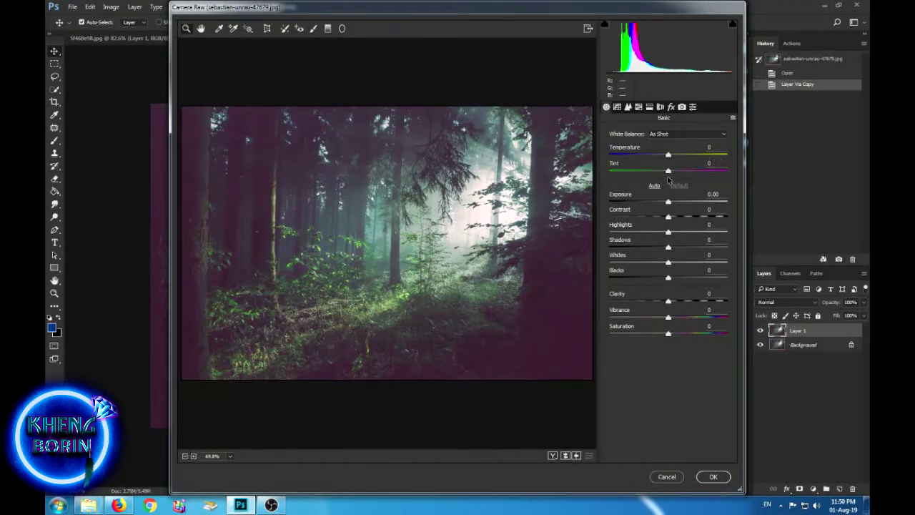
drag(668, 174, 629, 174)
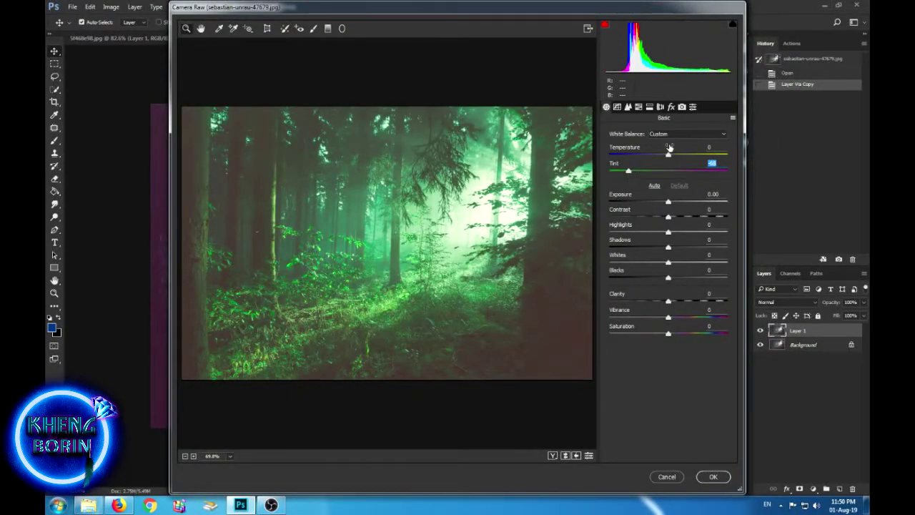
drag(668, 156, 646, 157)
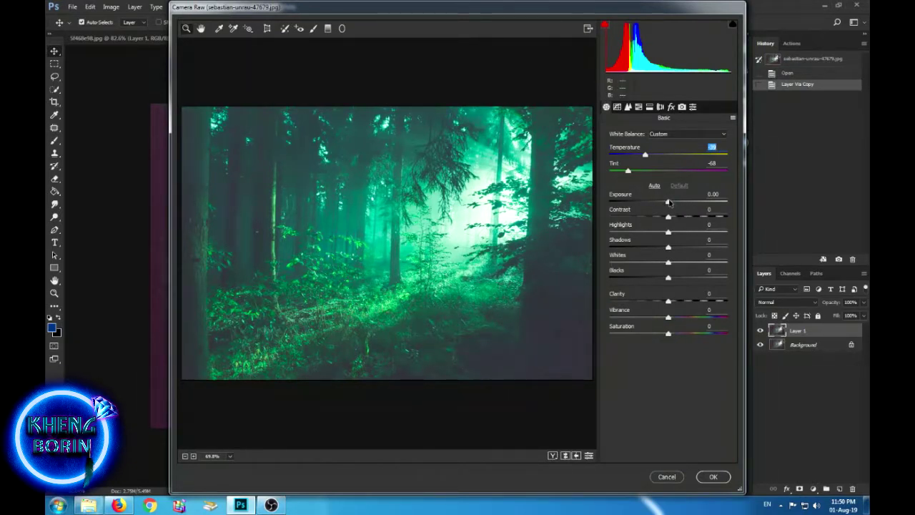
drag(669, 203, 663, 203)
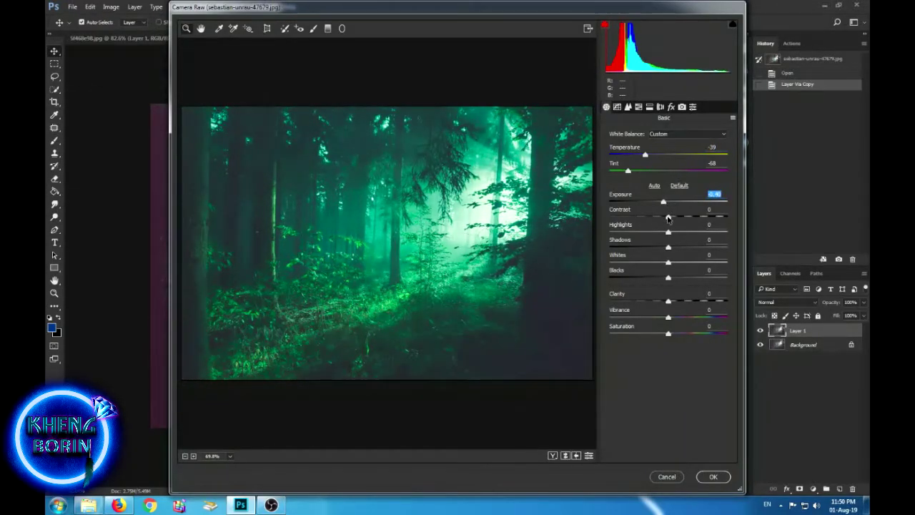
- Raise Contrast to +78, lower Highlights to -24, add Clarity +8 and Whites +13
click(668, 217)
drag(668, 218, 714, 217)
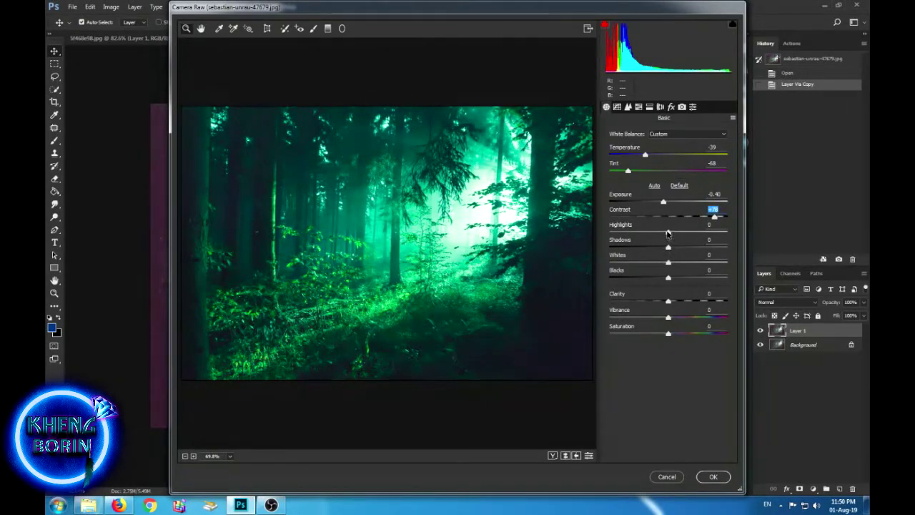
drag(668, 232, 654, 236)
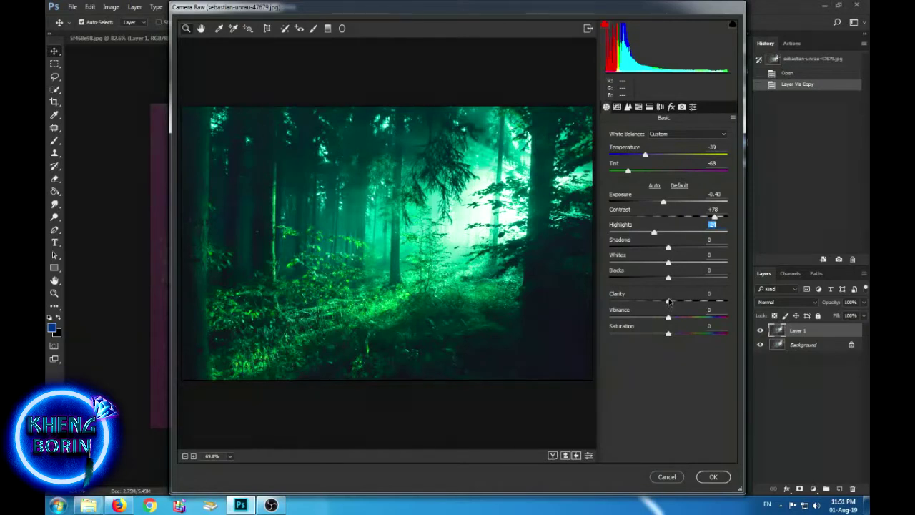
drag(668, 301, 672, 302)
drag(668, 263, 676, 265)
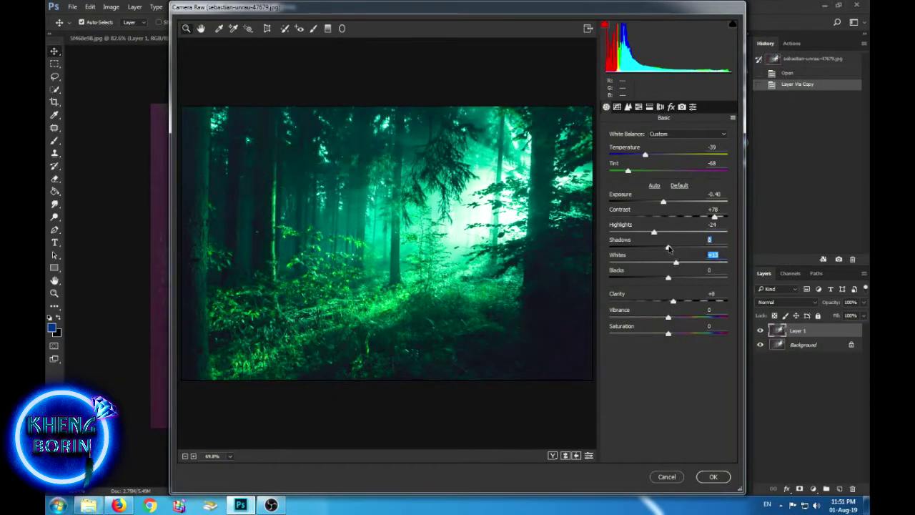
click(668, 247)
- Set HSL saturation to Greens -40, Reds +12 and Yellows +16, with Aquas lowered
click(641, 107)
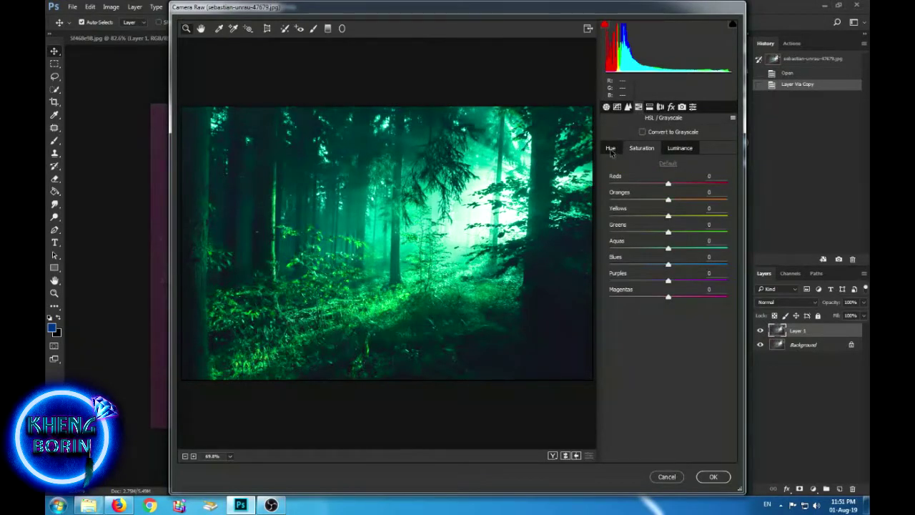
click(641, 150)
drag(668, 233, 638, 234)
mouse_move(666, 249)
mouse_down()
mouse_move(649, 249)
mouse_move(663, 249)
mouse_move(672, 266)
mouse_up()
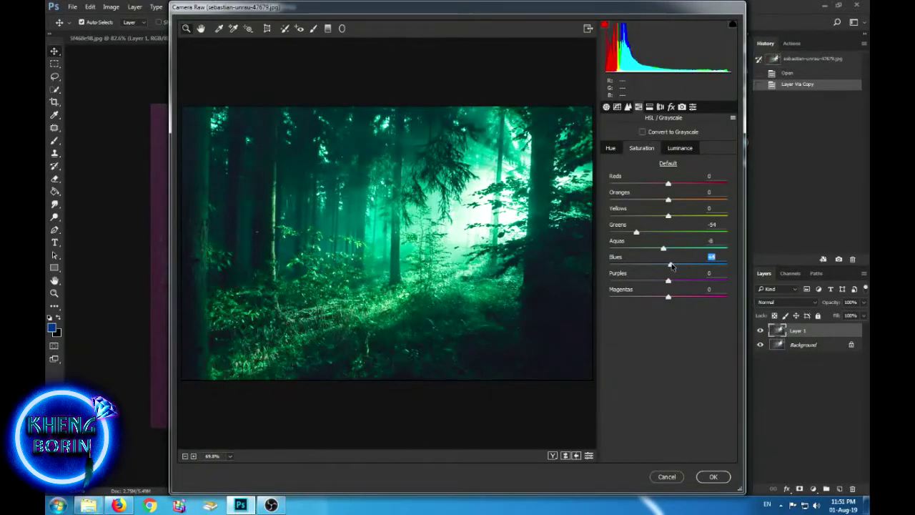
drag(668, 183, 671, 201)
drag(668, 216, 678, 217)
mouse_move(636, 233)
mouse_down()
mouse_move(676, 264)
mouse_move(645, 234)
mouse_move(649, 249)
mouse_up()
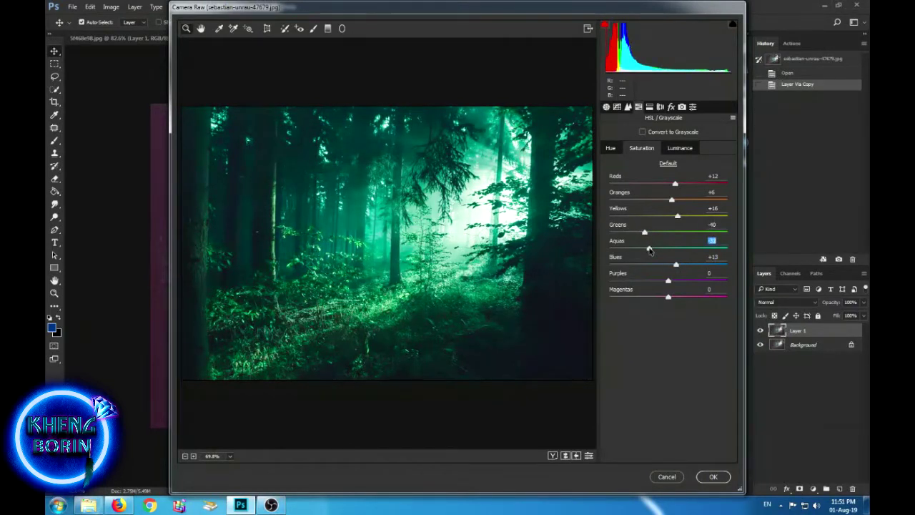
click(675, 150)
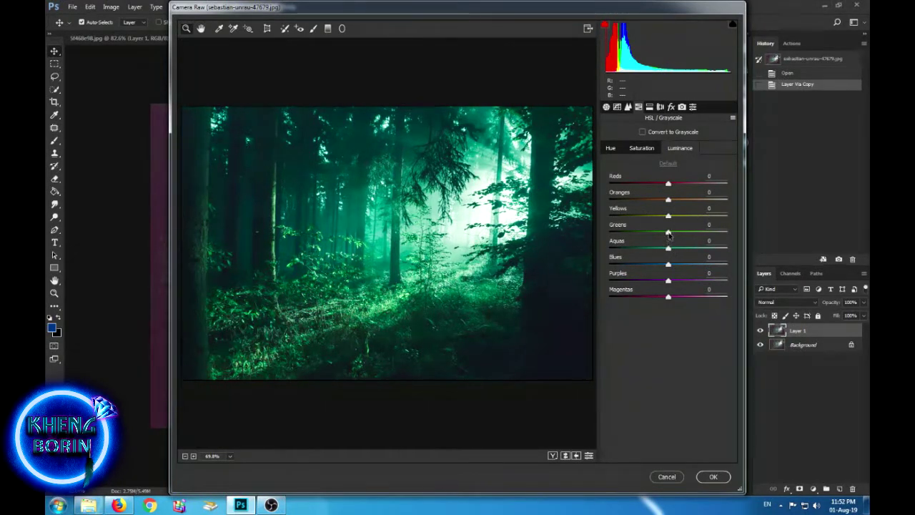
- Raise green luminance, reset orange luminance to 0, and set green hue to -32
mouse_move(669, 233)
mouse_down()
mouse_move(681, 238)
mouse_move(645, 235)
mouse_move(696, 235)
mouse_up()
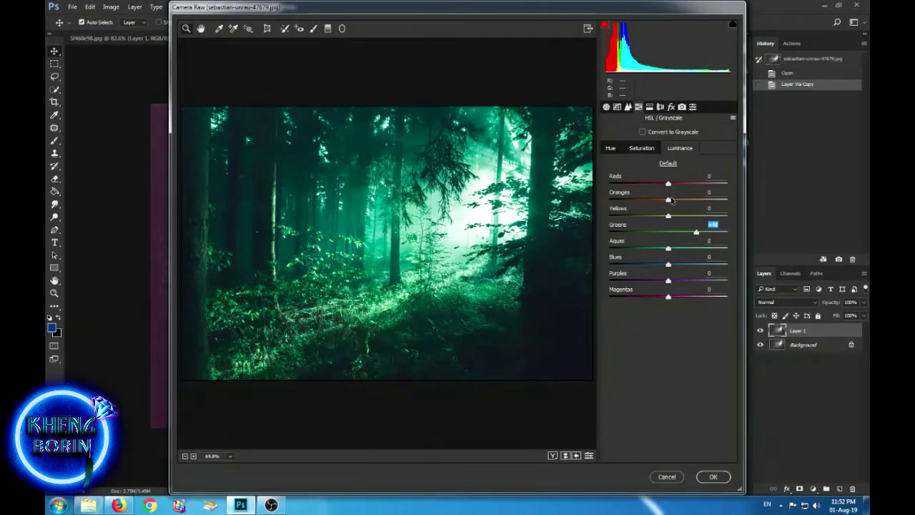
mouse_move(671, 203)
mouse_down()
mouse_move(697, 203)
mouse_move(634, 203)
mouse_move(699, 198)
mouse_move(661, 200)
mouse_move(669, 200)
mouse_up()
double_click(670, 200)
click(611, 148)
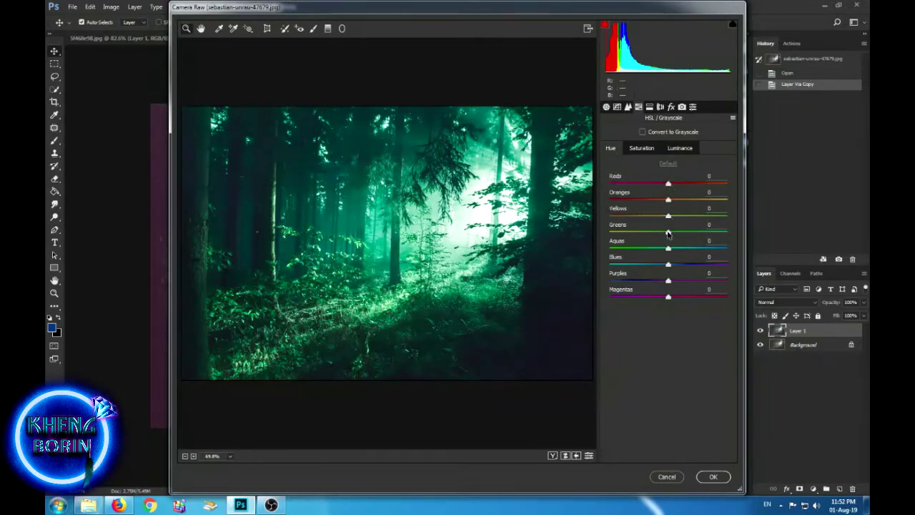
mouse_move(668, 232)
mouse_down()
mouse_move(616, 233)
mouse_move(654, 234)
mouse_move(660, 241)
mouse_move(649, 240)
mouse_move(675, 250)
mouse_up()
- Preview Before/After, commit the Camera Raw grade, then toggle Layer 1 to compare with the original
click(552, 455)
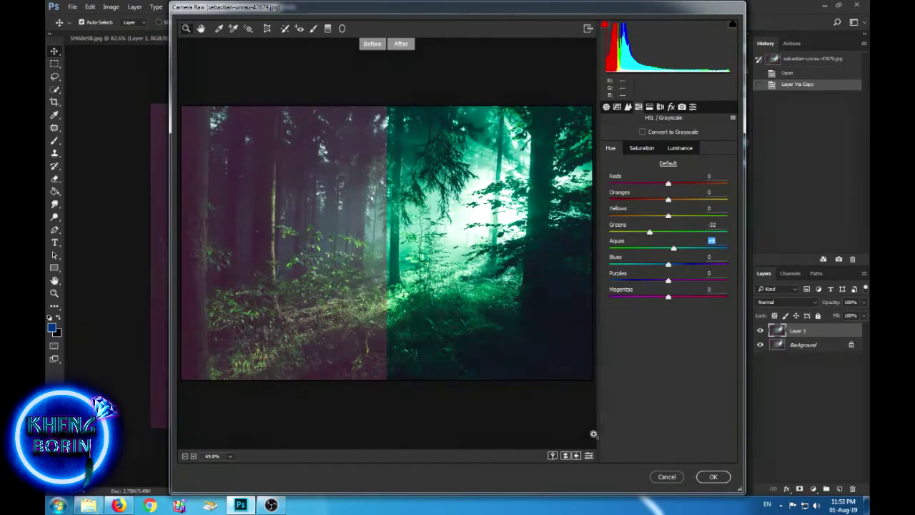
click(713, 476)
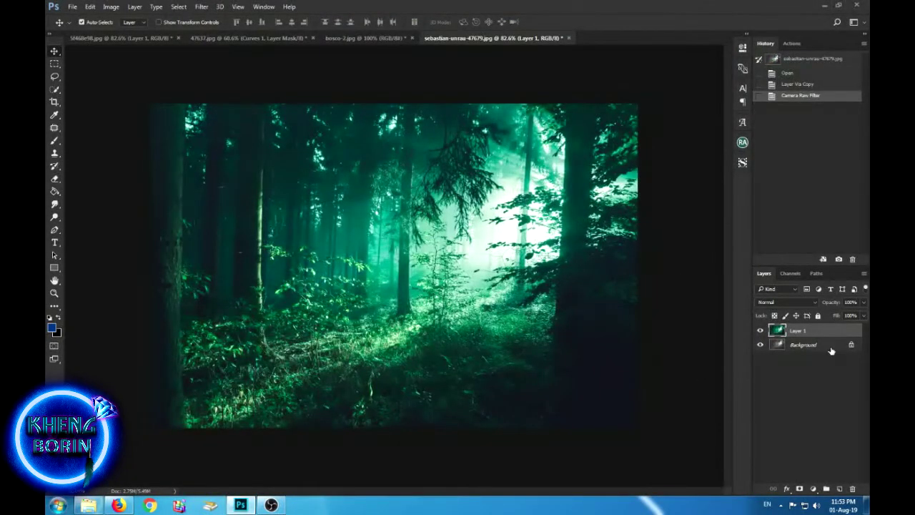
click(760, 330)
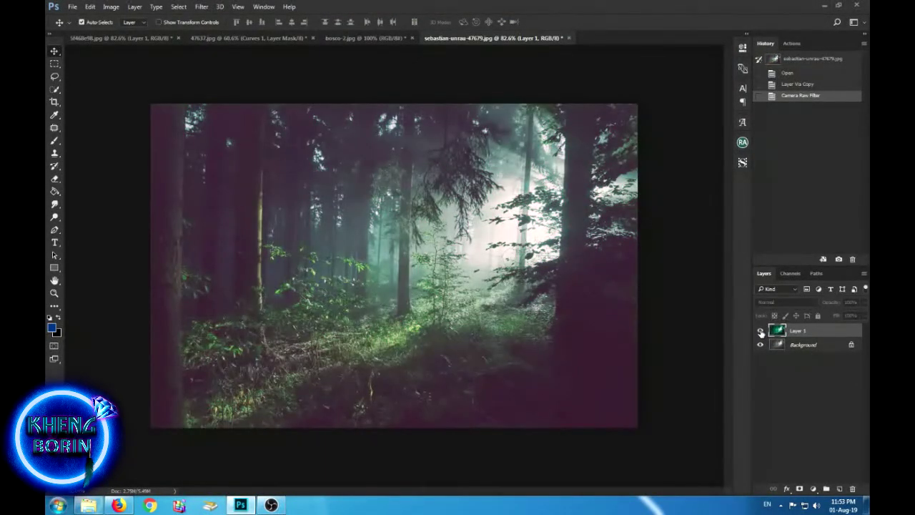
click(761, 330)
click(761, 331)
click(760, 331)
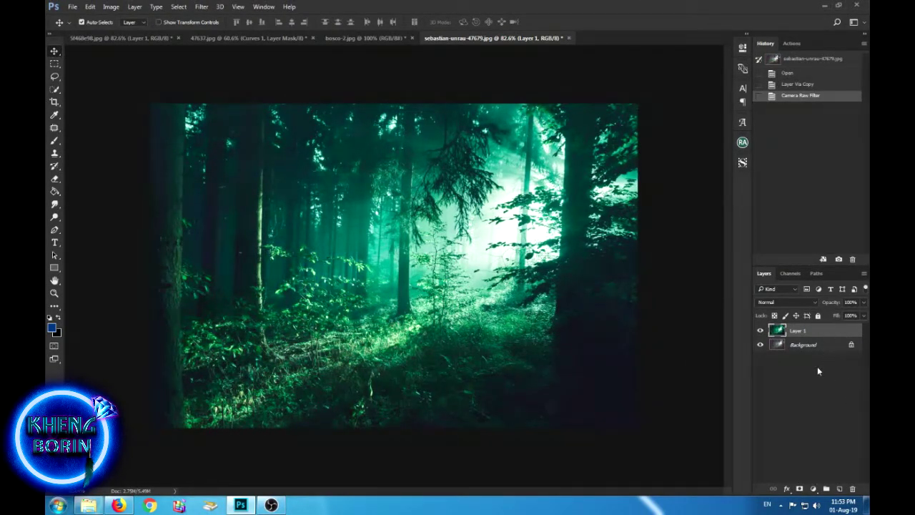
- Add a Curves 1 layer with a midtone point and the white point pulled left
click(814, 489)
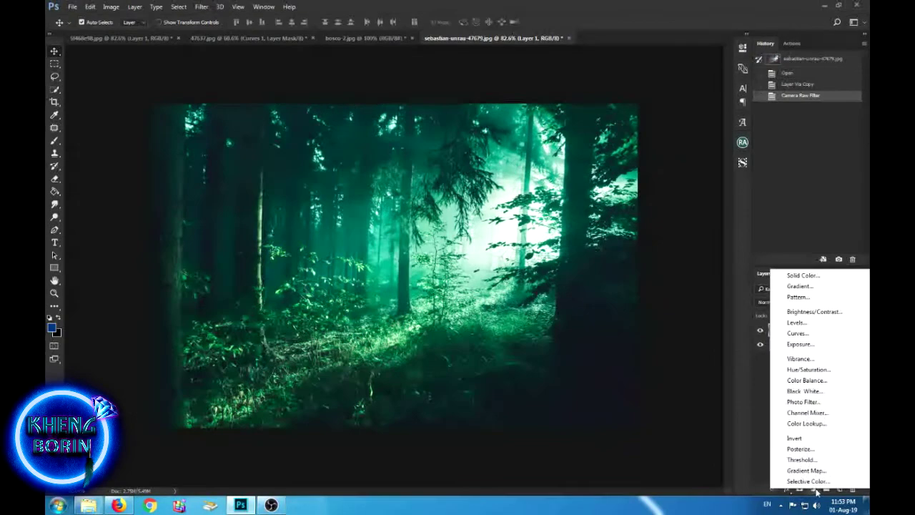
click(797, 333)
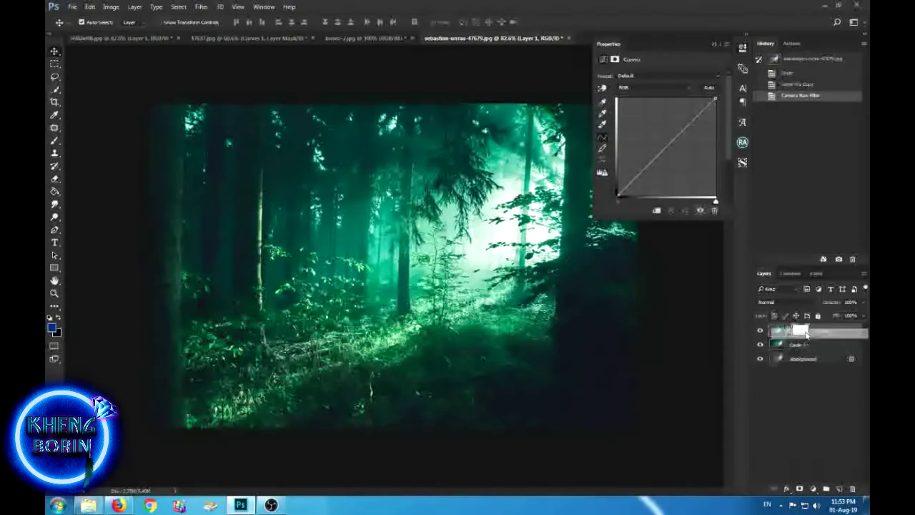
click(691, 121)
drag(691, 121, 689, 120)
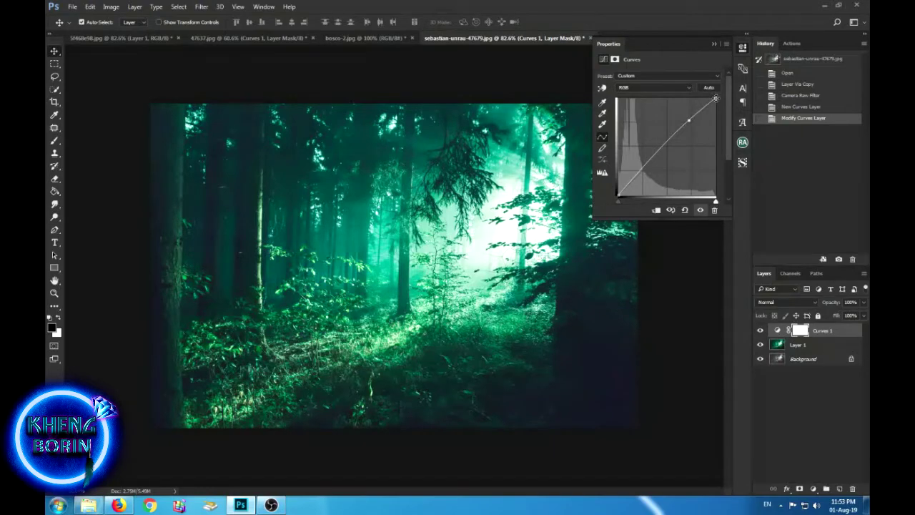
drag(714, 97, 701, 100)
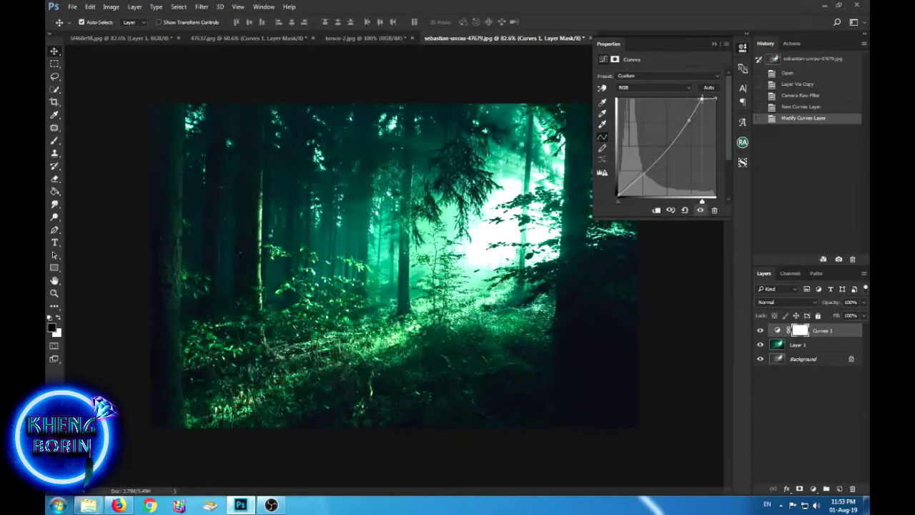
click(714, 44)
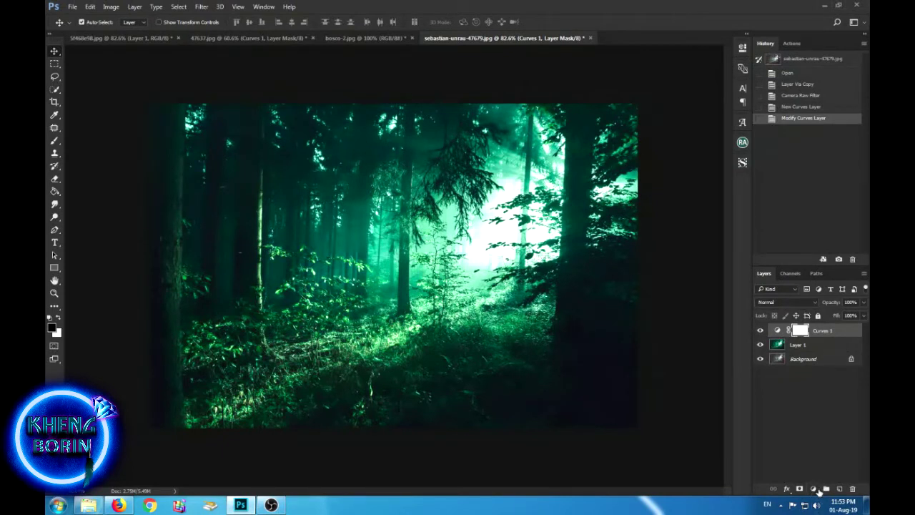
- Add a Levels 1 layer with output white 238, output black 18 and input white 242
click(812, 488)
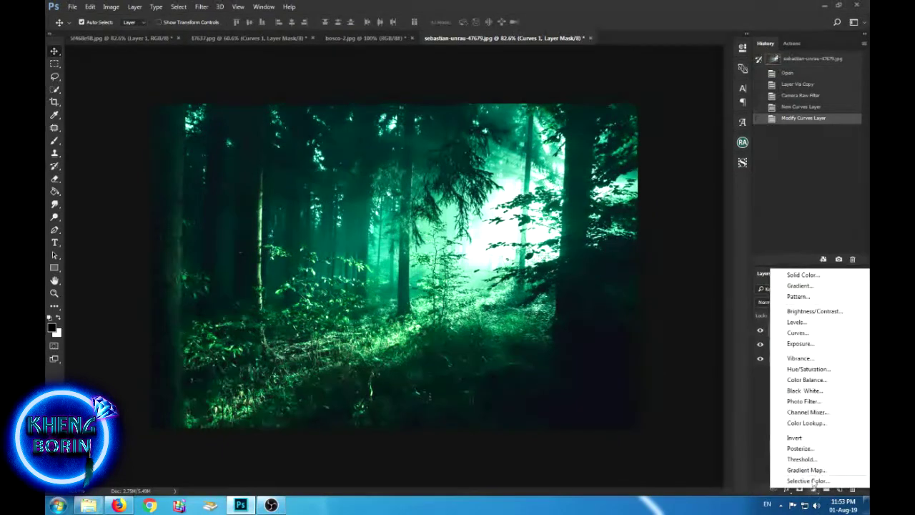
click(796, 322)
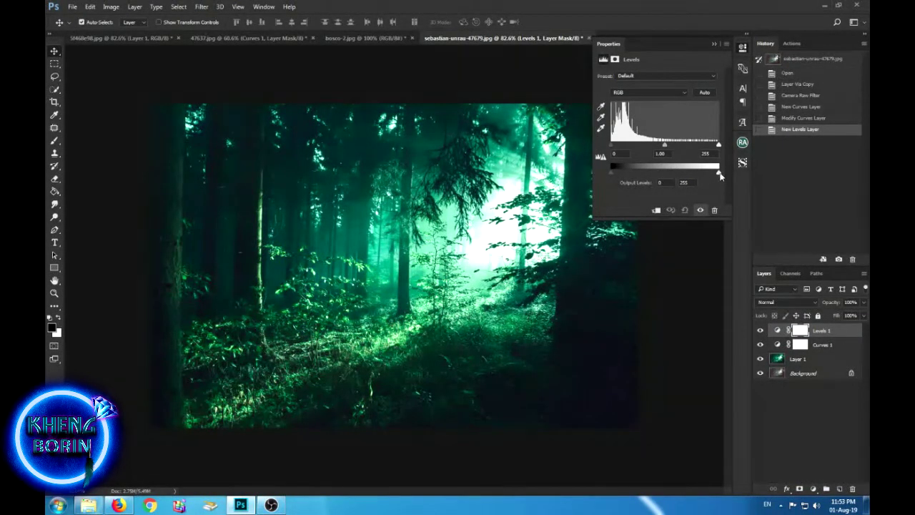
drag(719, 173, 711, 176)
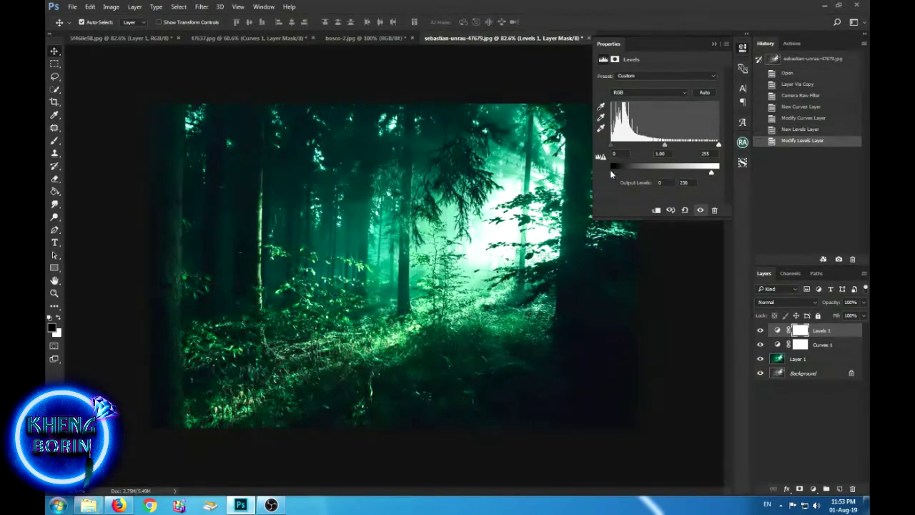
mouse_move(611, 172)
mouse_down()
mouse_move(619, 175)
mouse_move(574, 172)
mouse_up()
drag(716, 146, 713, 144)
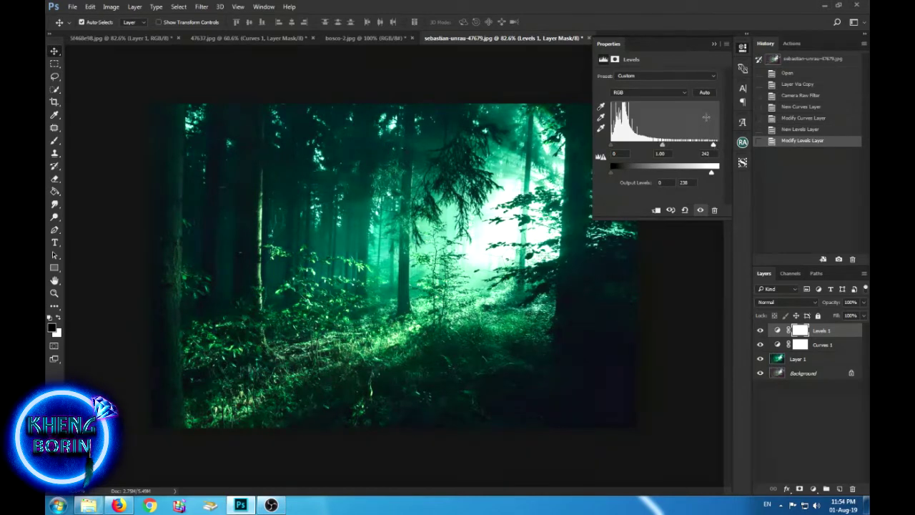
click(714, 45)
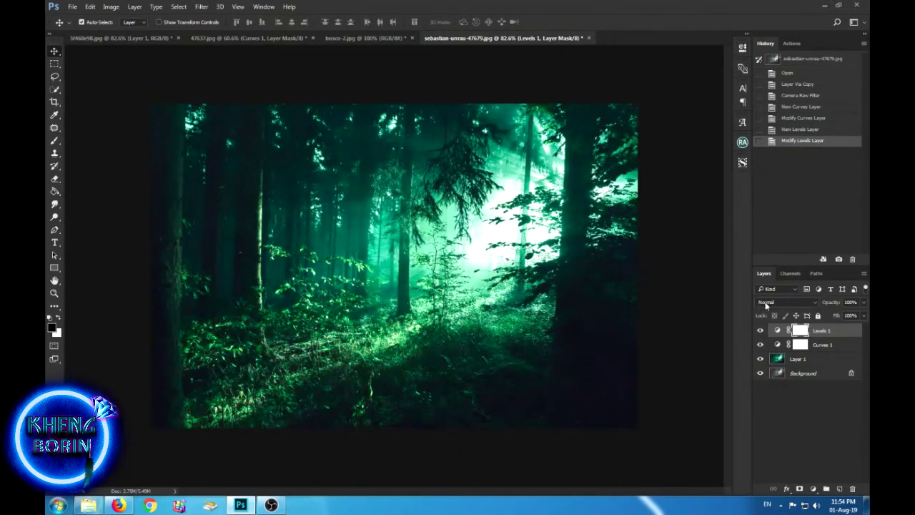
- Toggle Levels 1 visibility to compare before and after, leaving it hidden
click(760, 331)
click(759, 330)
click(760, 330)
key(ctrl)
- Apply a second Camera Raw pass to Layer 1 that lowers Aquas saturation
click(783, 358)
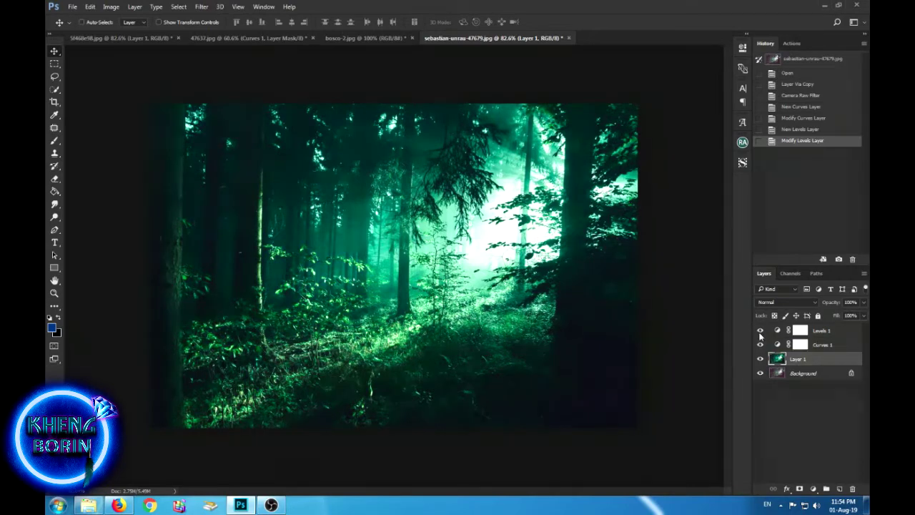
key(ctrl+shift+a)
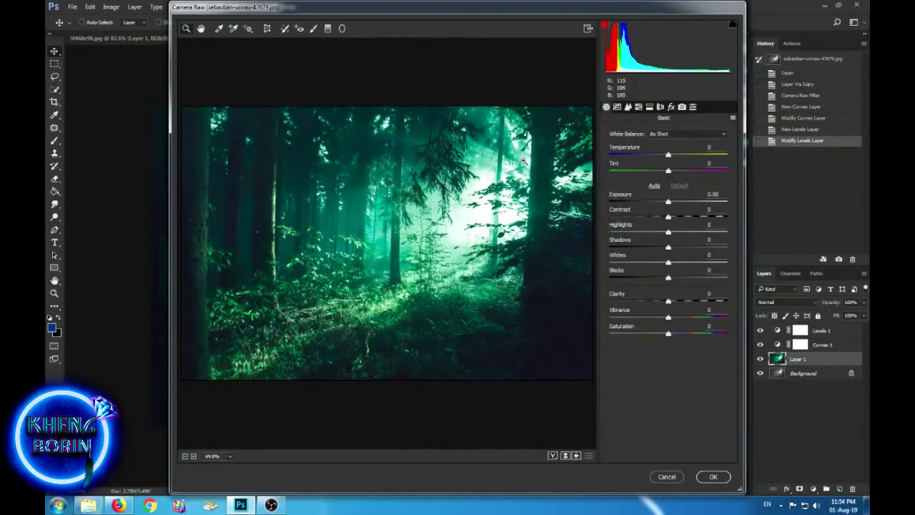
click(638, 107)
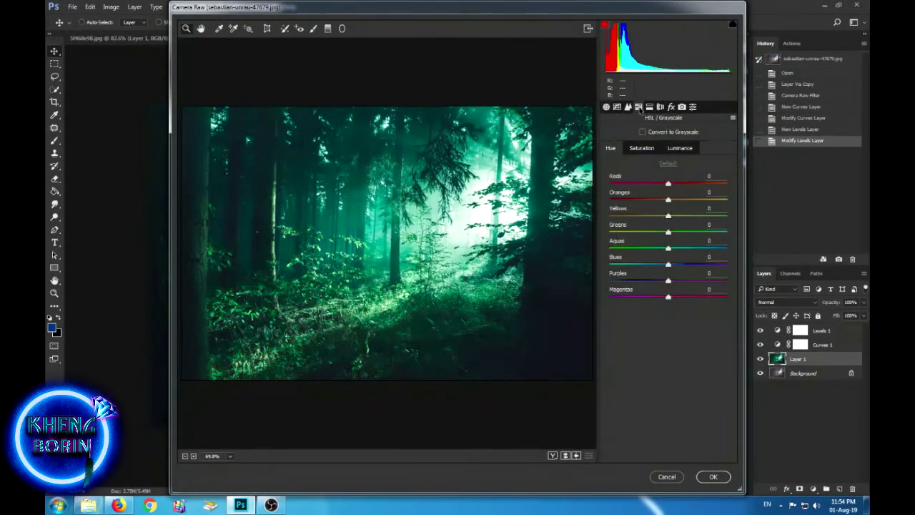
click(641, 149)
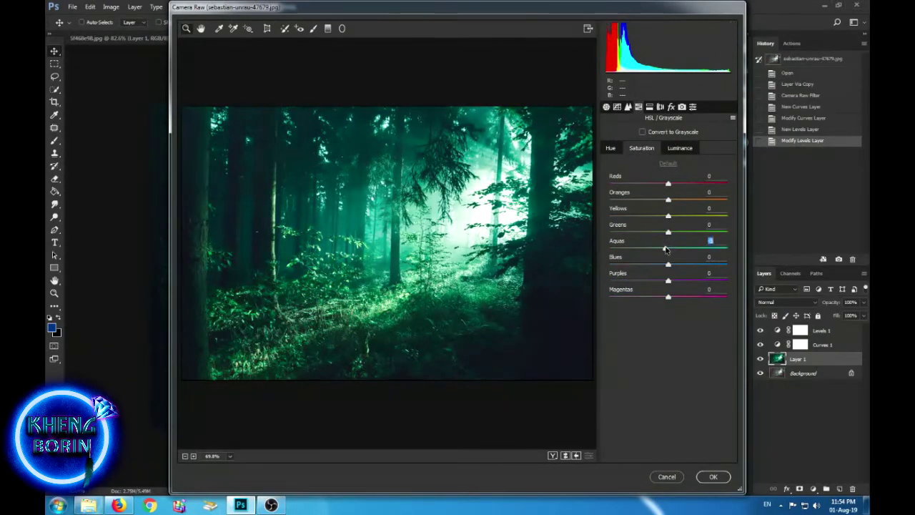
drag(668, 248, 652, 248)
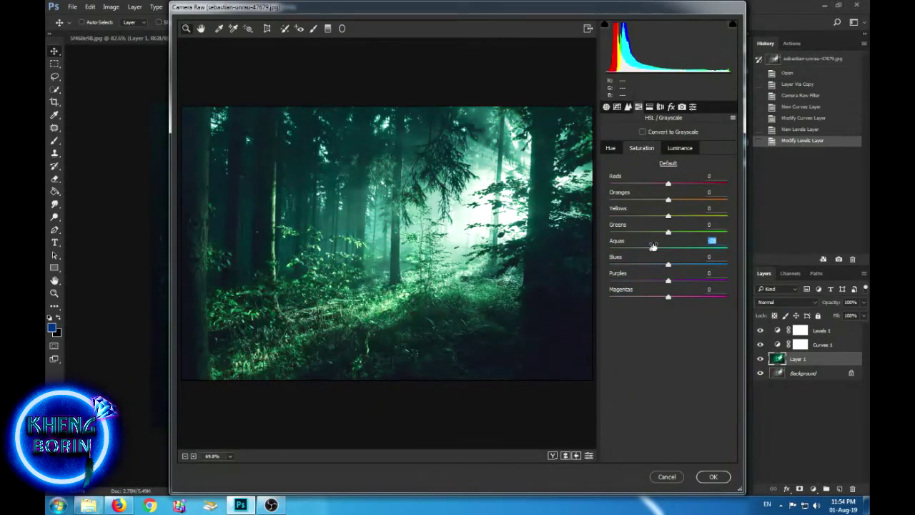
click(711, 477)
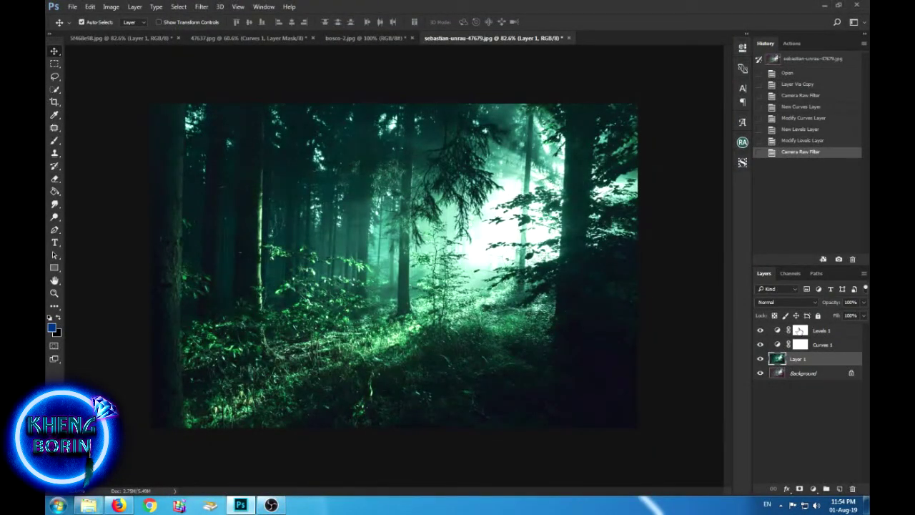
double_click(800, 344)
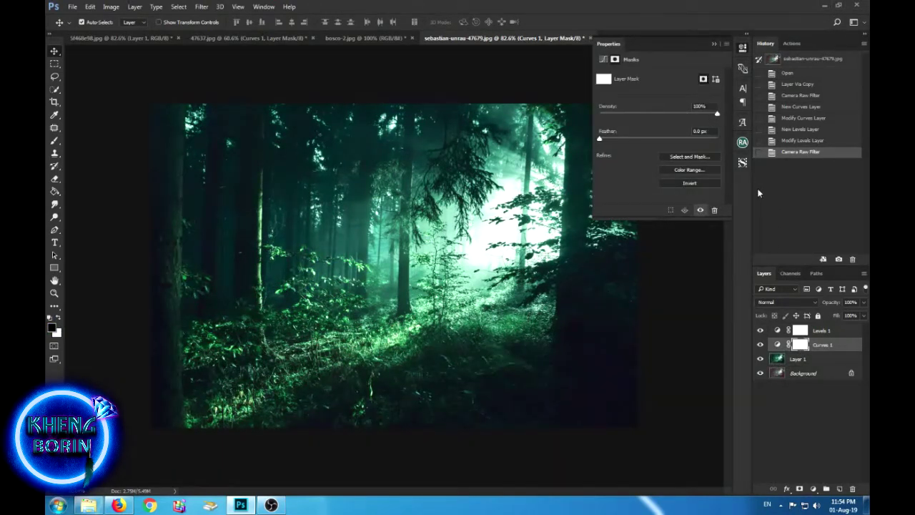
- Move the upper point of the Curves 1 curve to darken the forest's midtones slightly
click(777, 345)
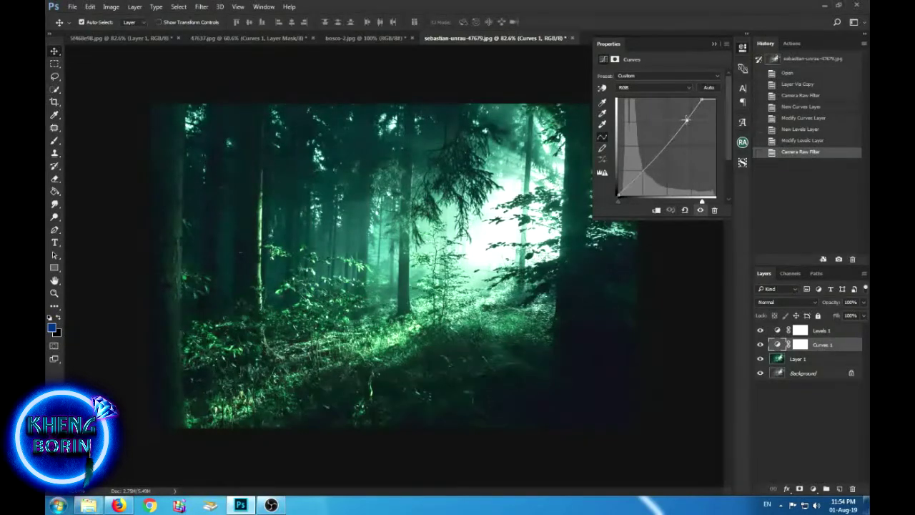
drag(688, 119, 701, 99)
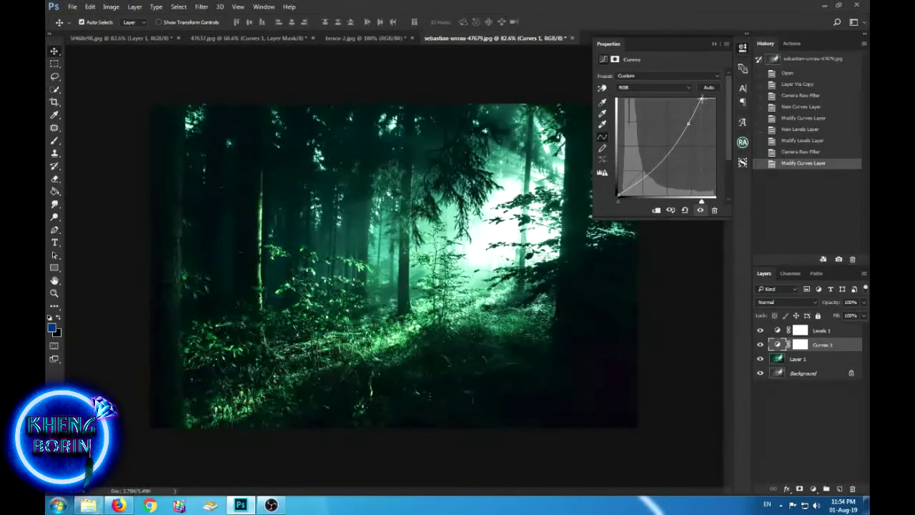
click(714, 44)
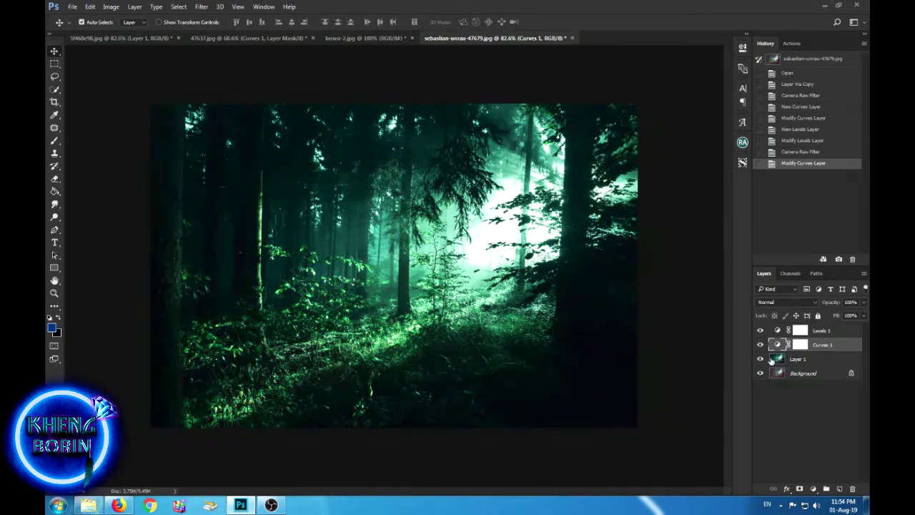
- Group Levels 1, Curves 1 and Layer 1 into Group 1, then toggle it to compare
click(784, 329)
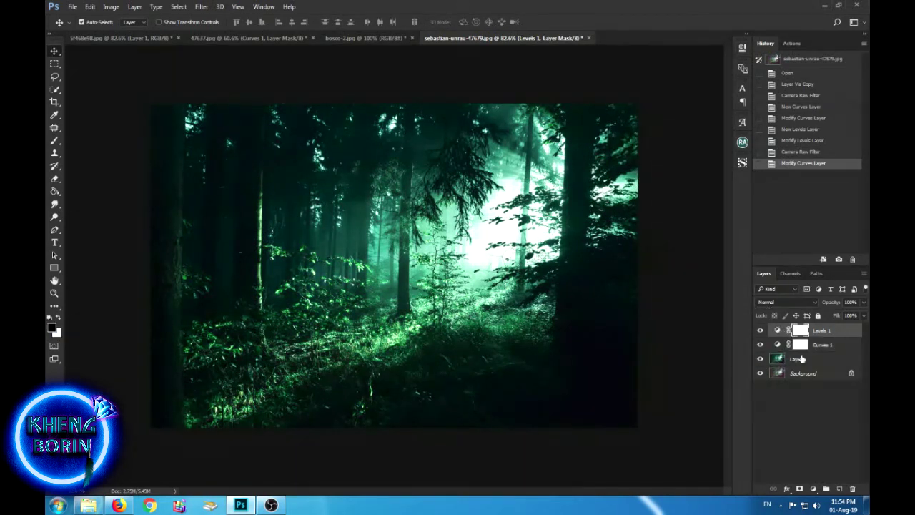
shift+click(797, 359)
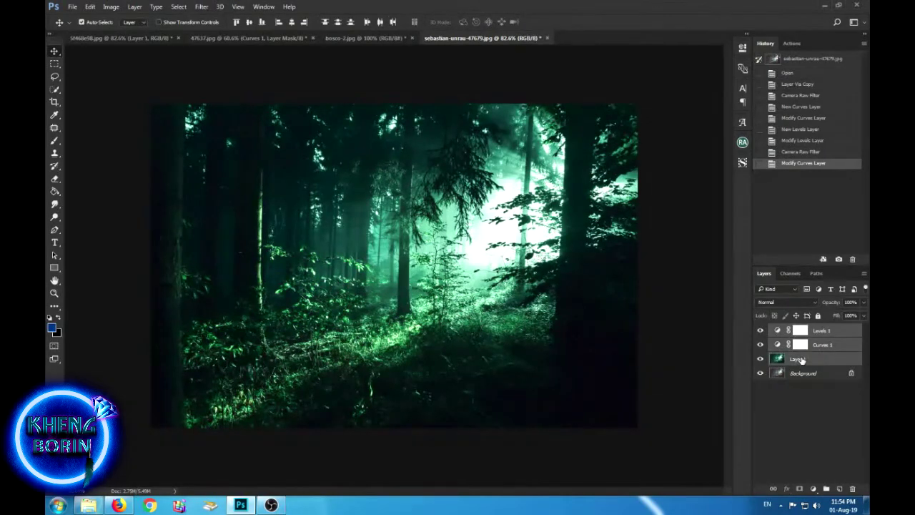
key(ctrl+g)
click(759, 329)
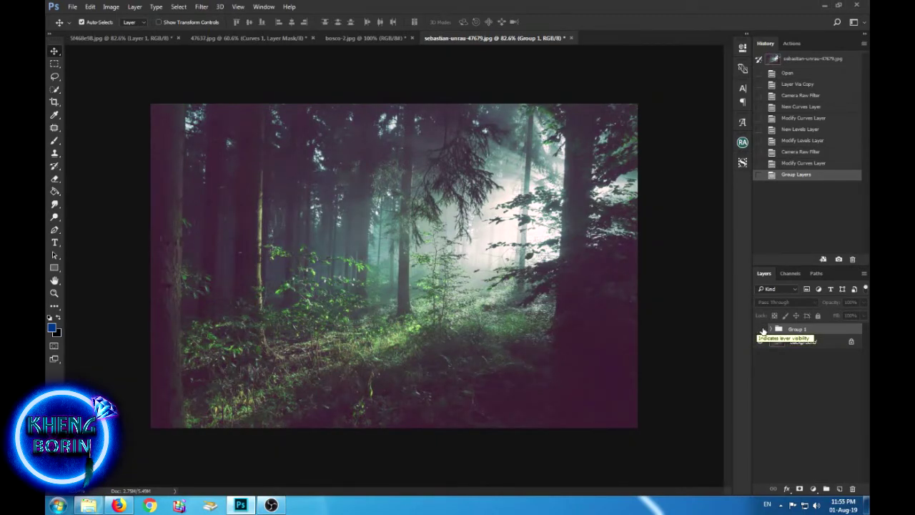
click(760, 329)
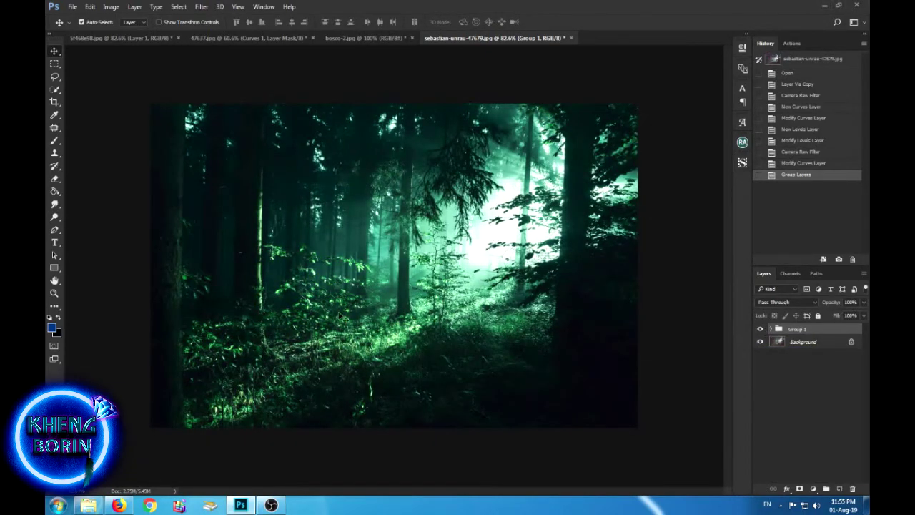